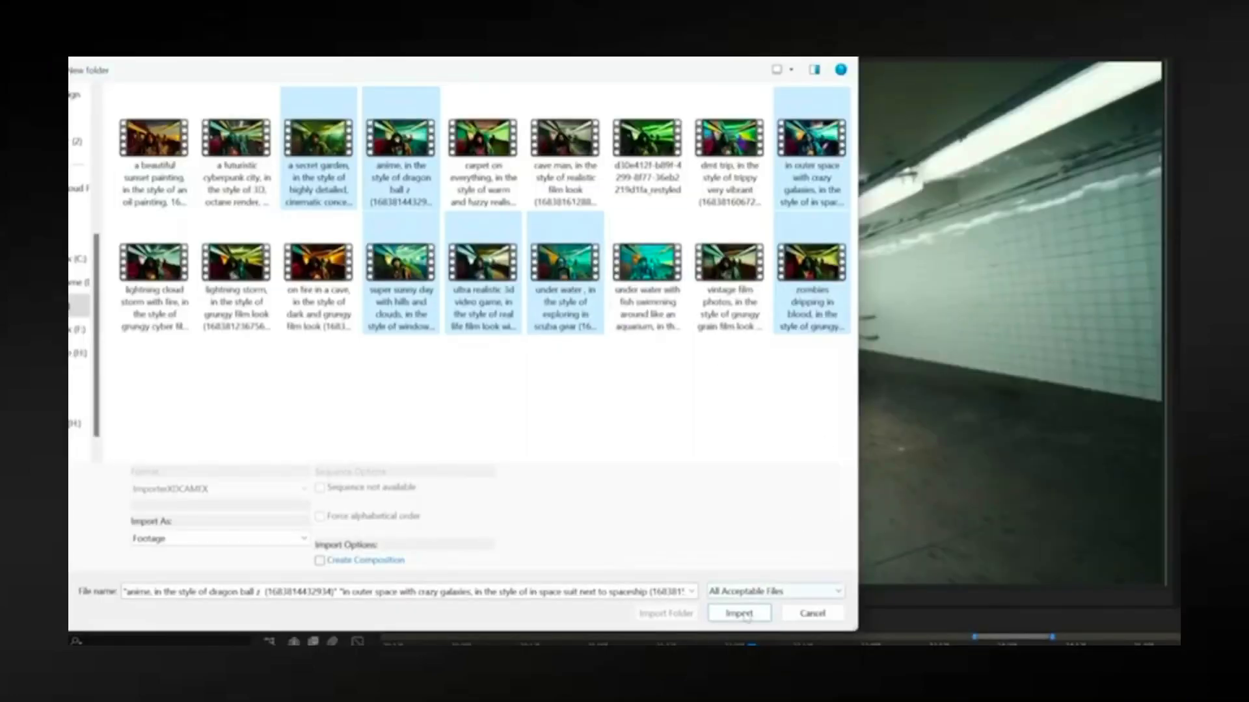
# Import the clips, scale the AI subway clip to fill the composition, and scrub forward to preview
pyautogui.click(745, 616)
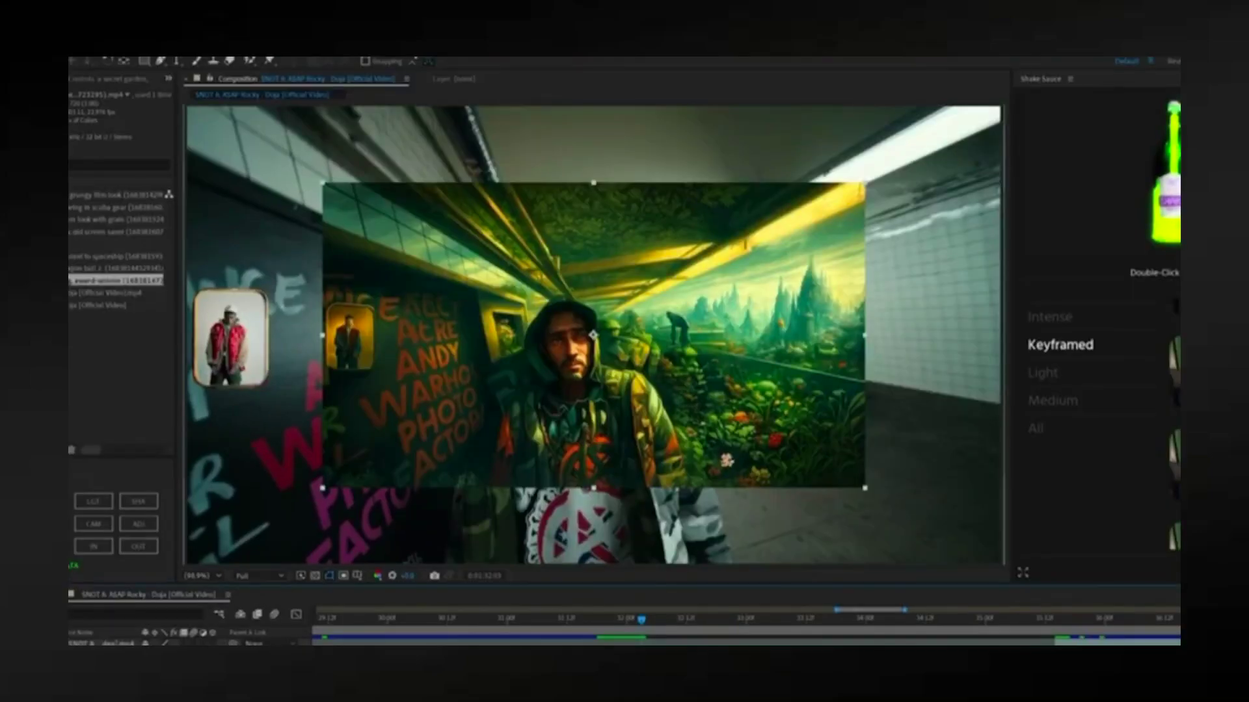
pyautogui.hotkey('ctrl', 'alt', 'f')
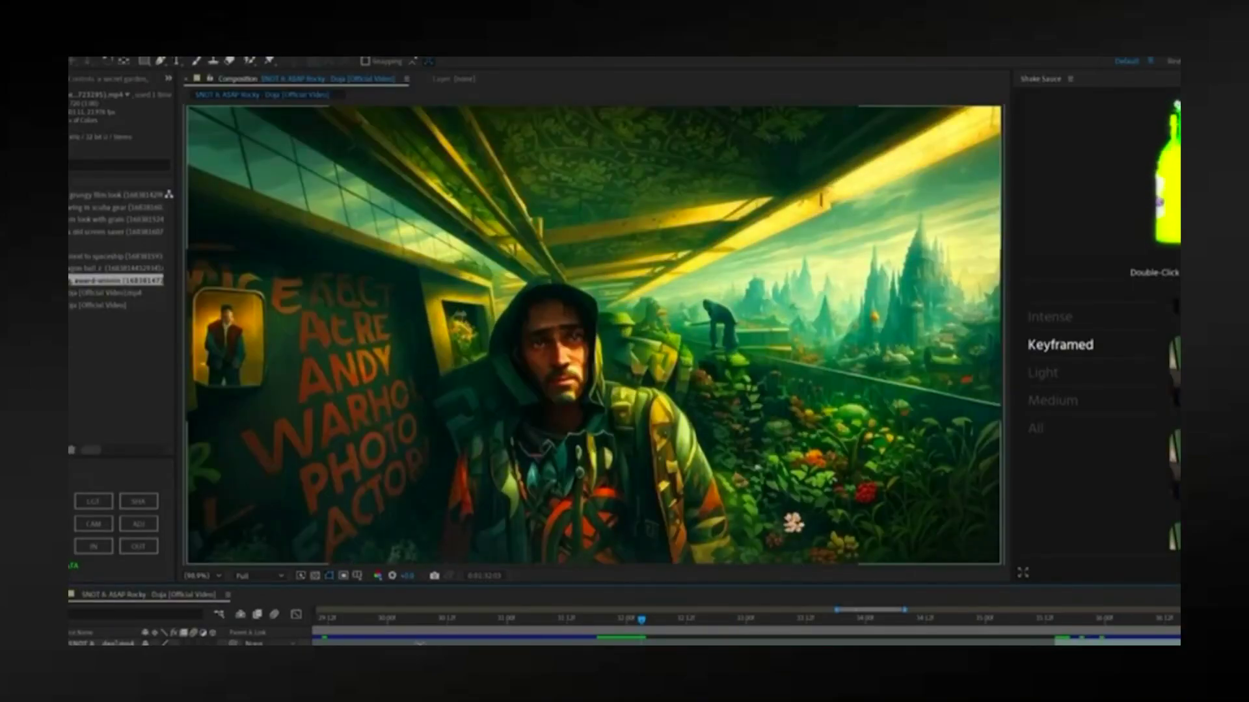
pyautogui.moveTo(647, 625); pyautogui.dragTo(739, 626)
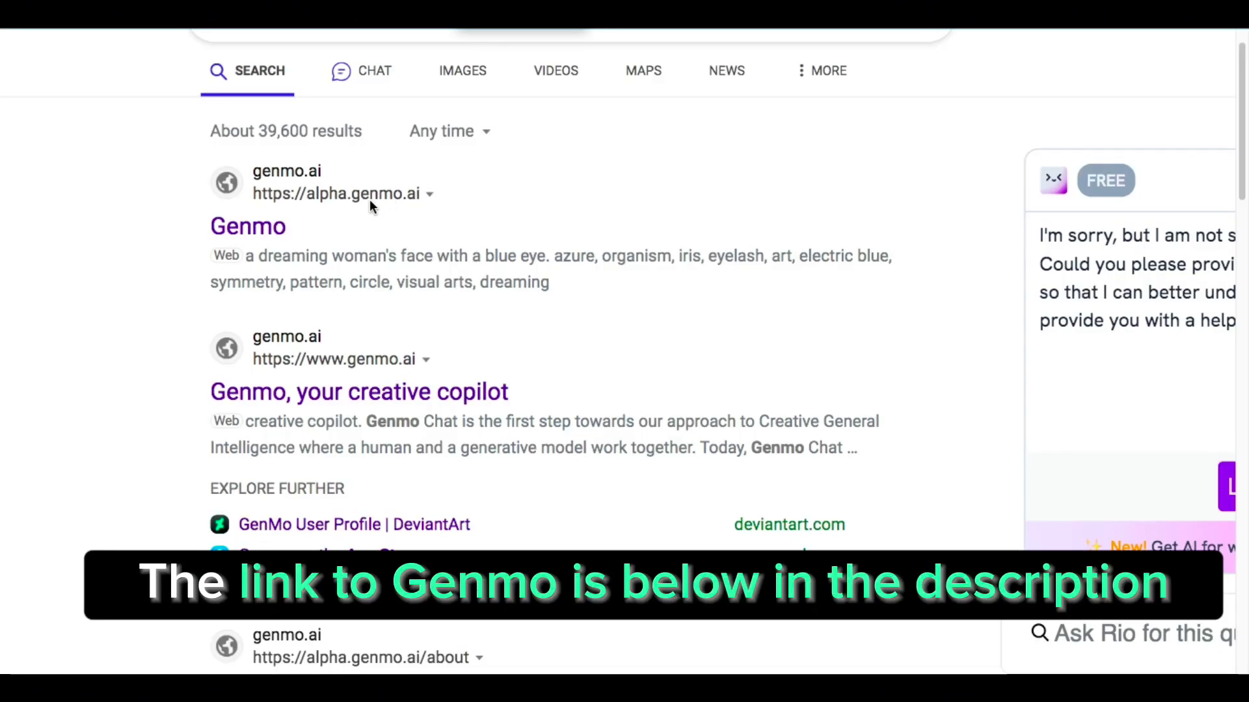
# Scroll through the Bing search results for Genmo to find the genmo.ai link
pyautogui.scroll(1, 369, 199)
pyautogui.scroll(-2, 369, 196)
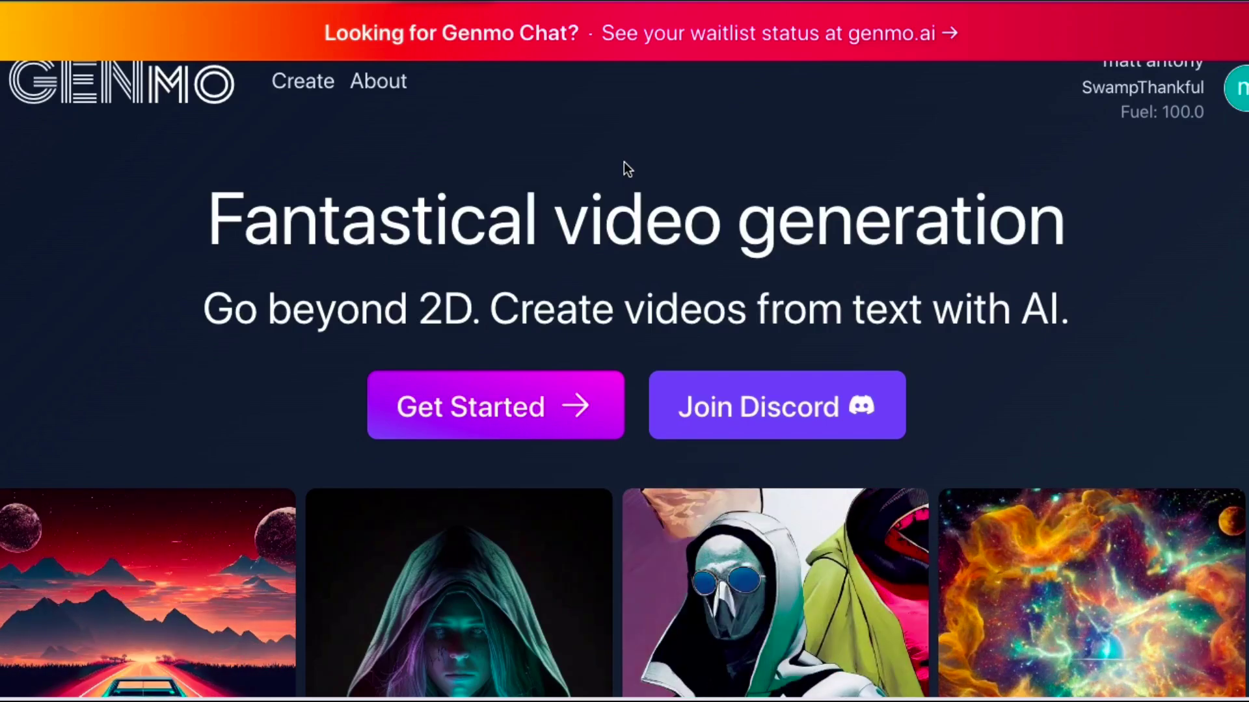
# Browse up and down through the Genmo homepage gallery of example video clips
pyautogui.scroll(-5, 585, 332)
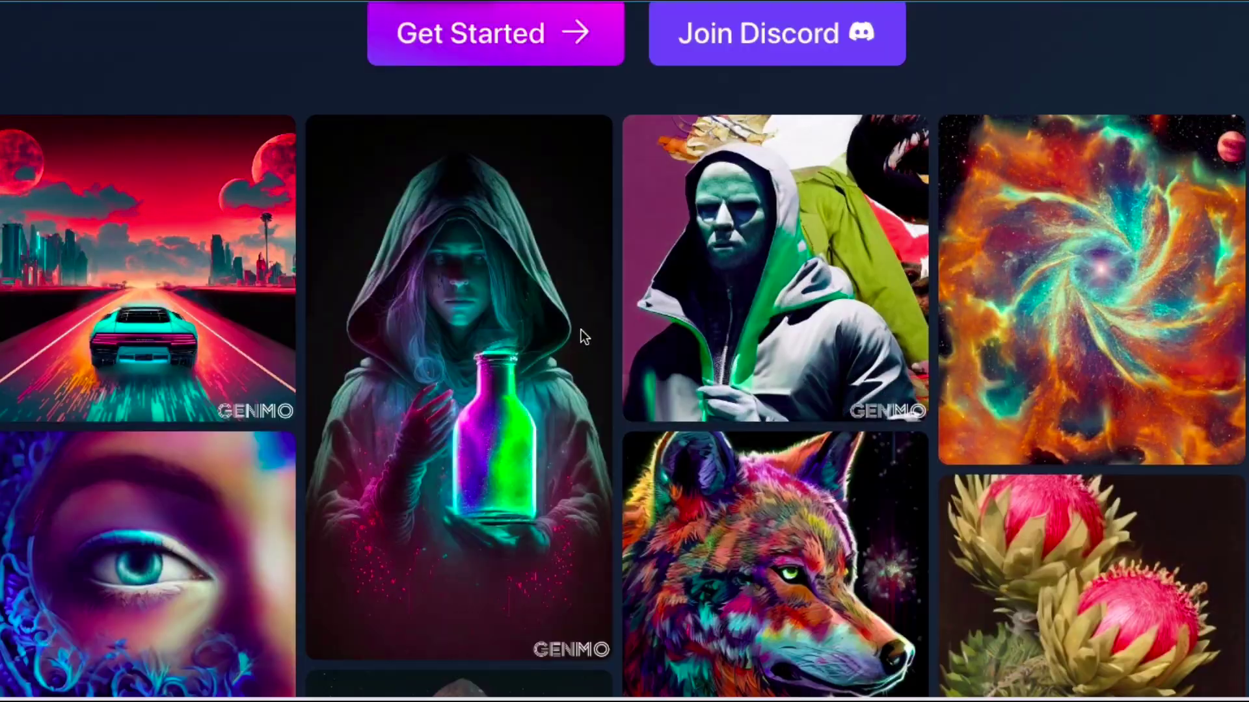
pyautogui.scroll(-3, 580, 329)
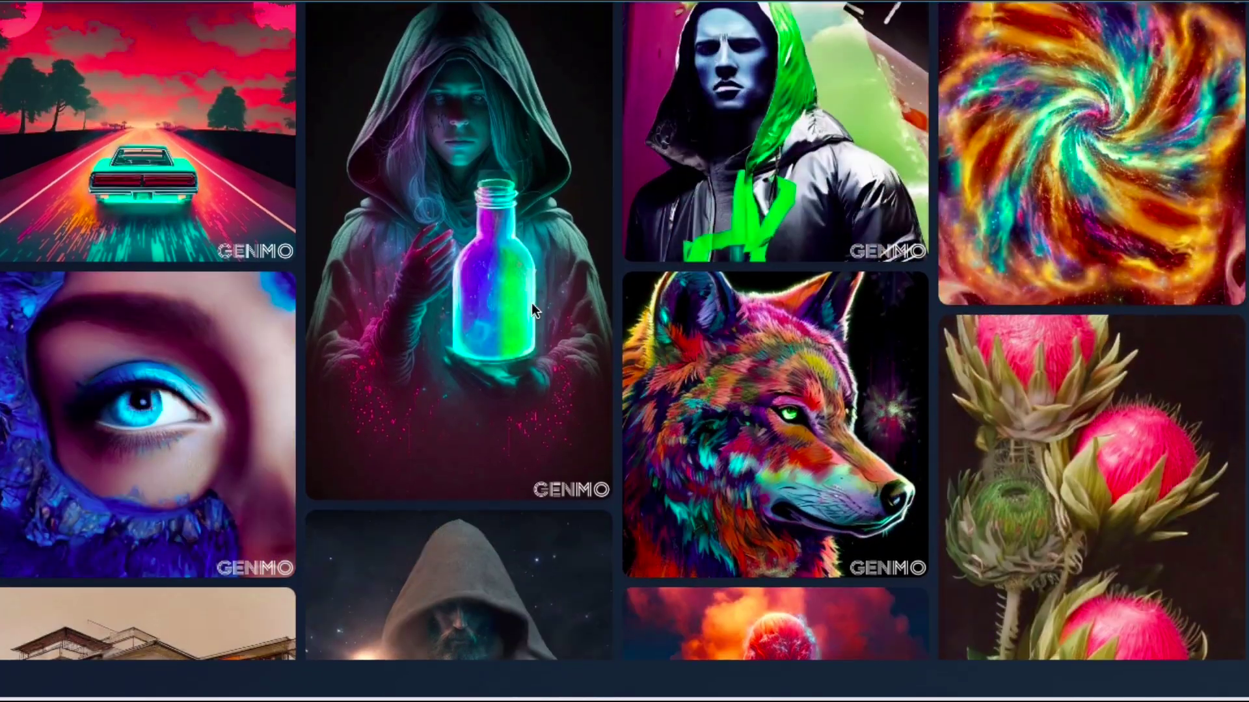
pyautogui.scroll(2, 540, 296)
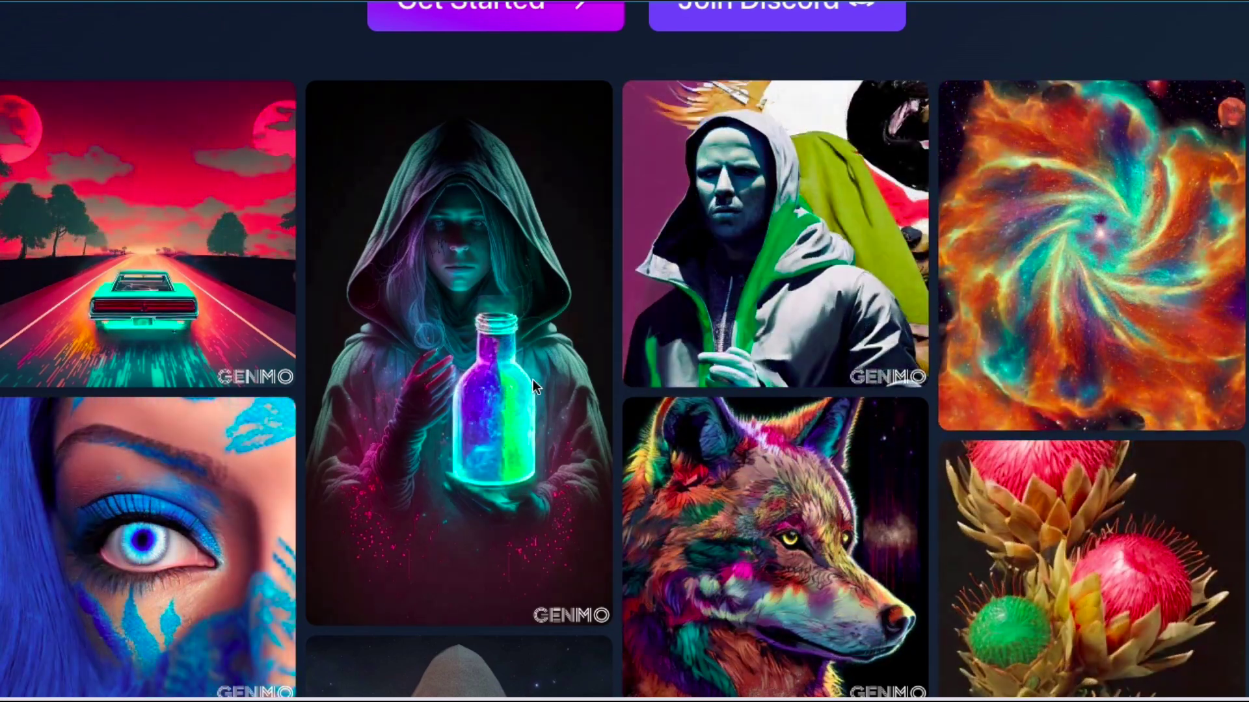
pyautogui.scroll(-2, 532, 380)
pyautogui.scroll(8, 804, 358)
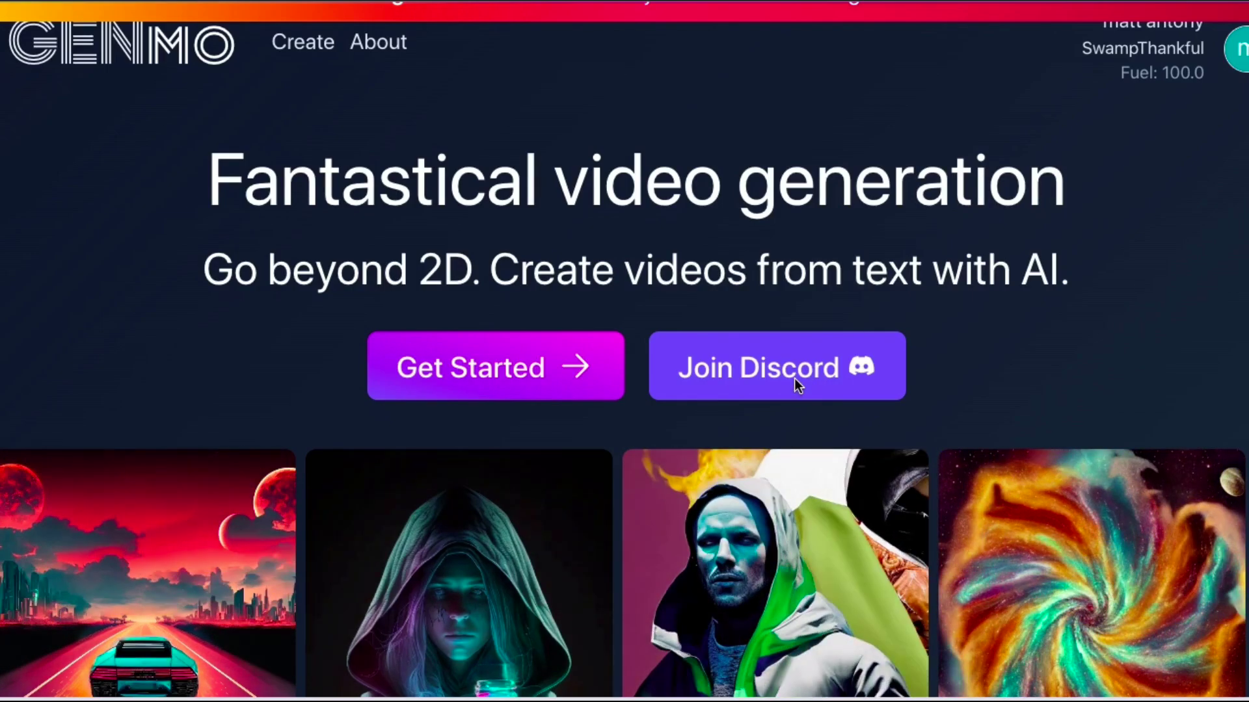
pyautogui.scroll(-3, 709, 449)
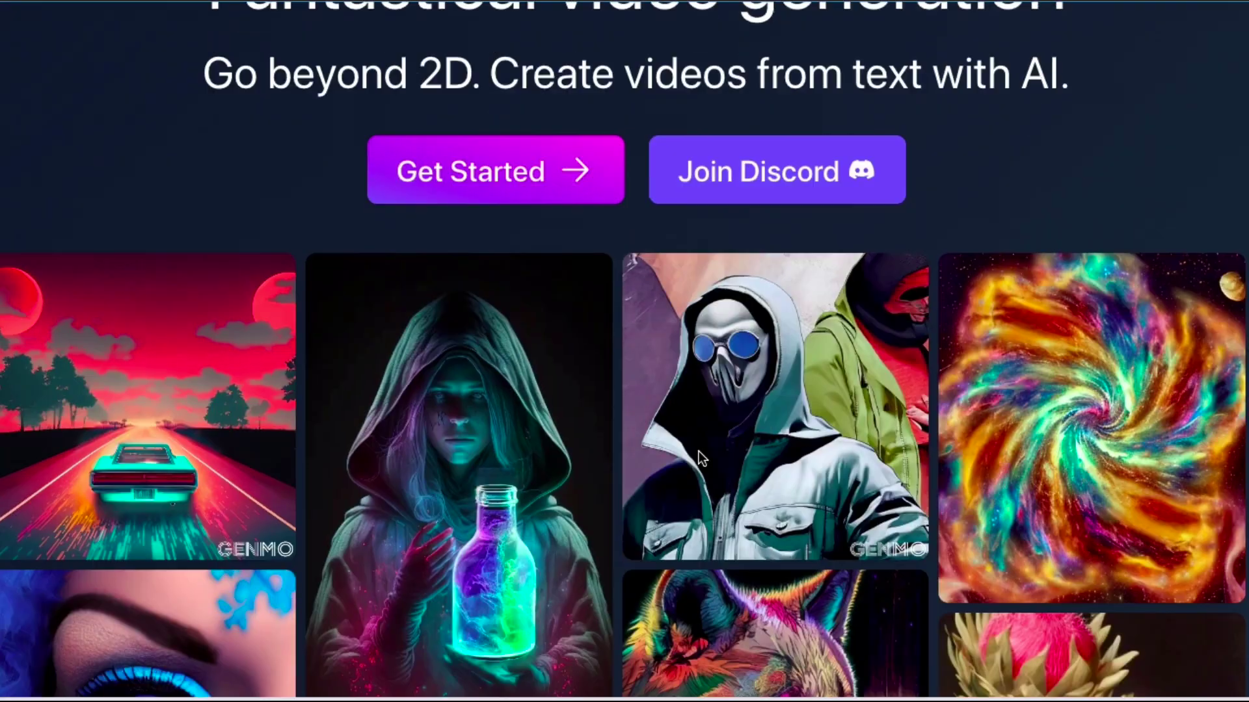
pyautogui.scroll(-5, 699, 451)
pyautogui.scroll(3, 697, 449)
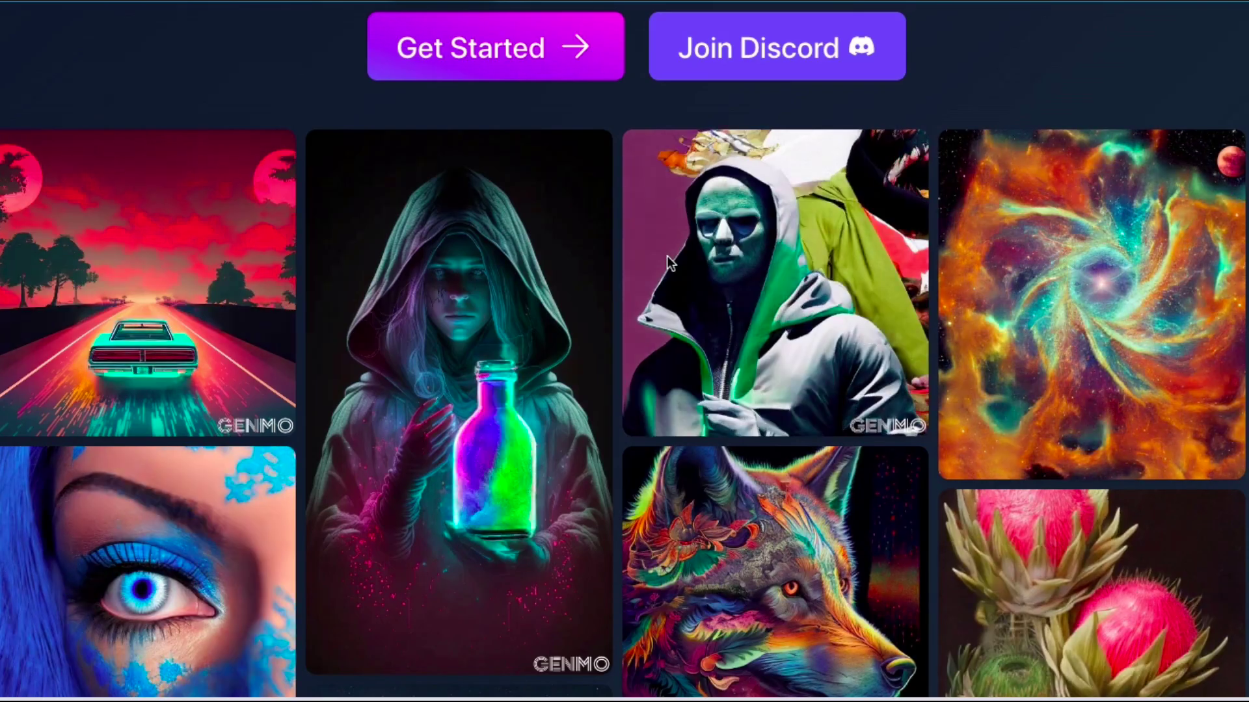
pyautogui.scroll(1, 668, 265)
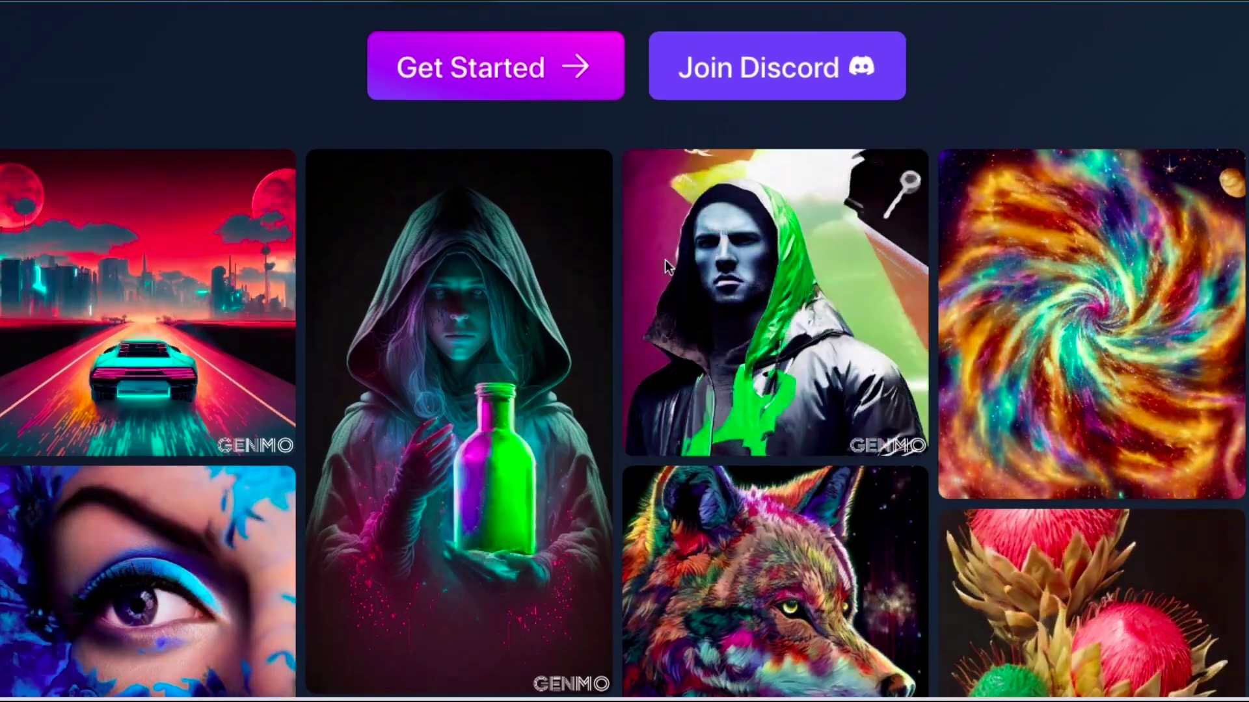
pyautogui.scroll(5, 665, 260)
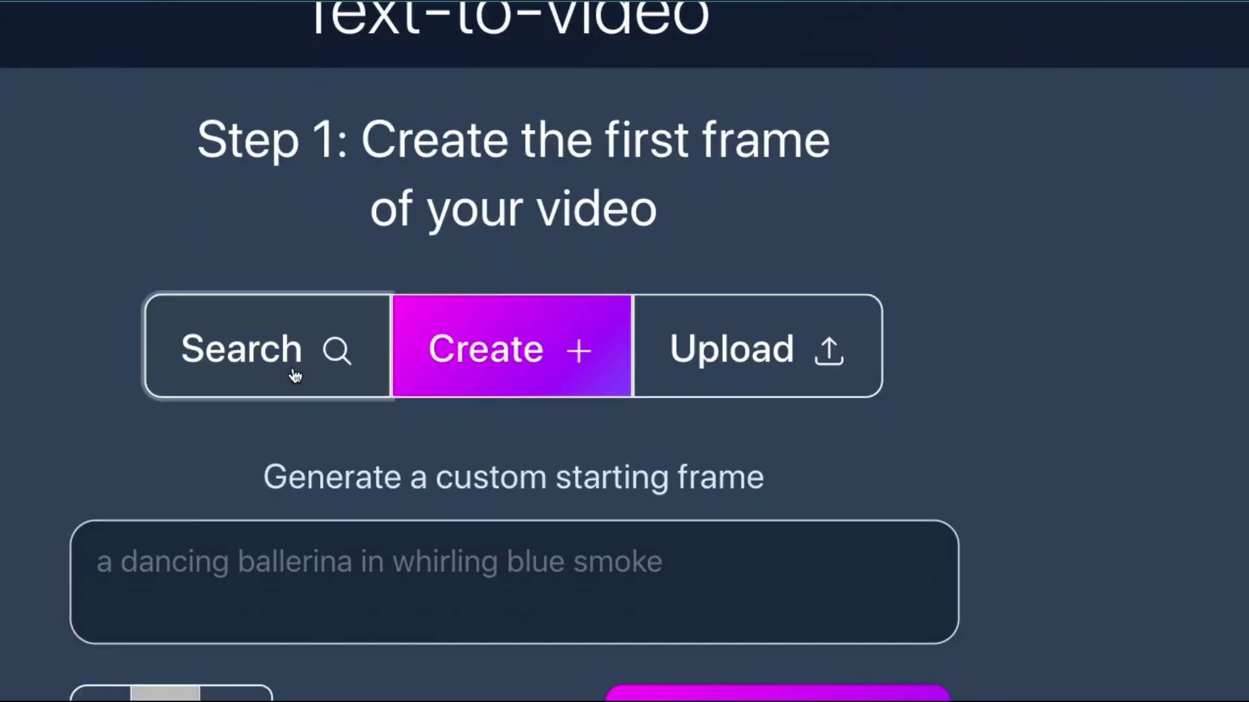
# Look at the Search and Upload first-frame options, then choose to generate a custom starting frame
pyautogui.click(294, 376)
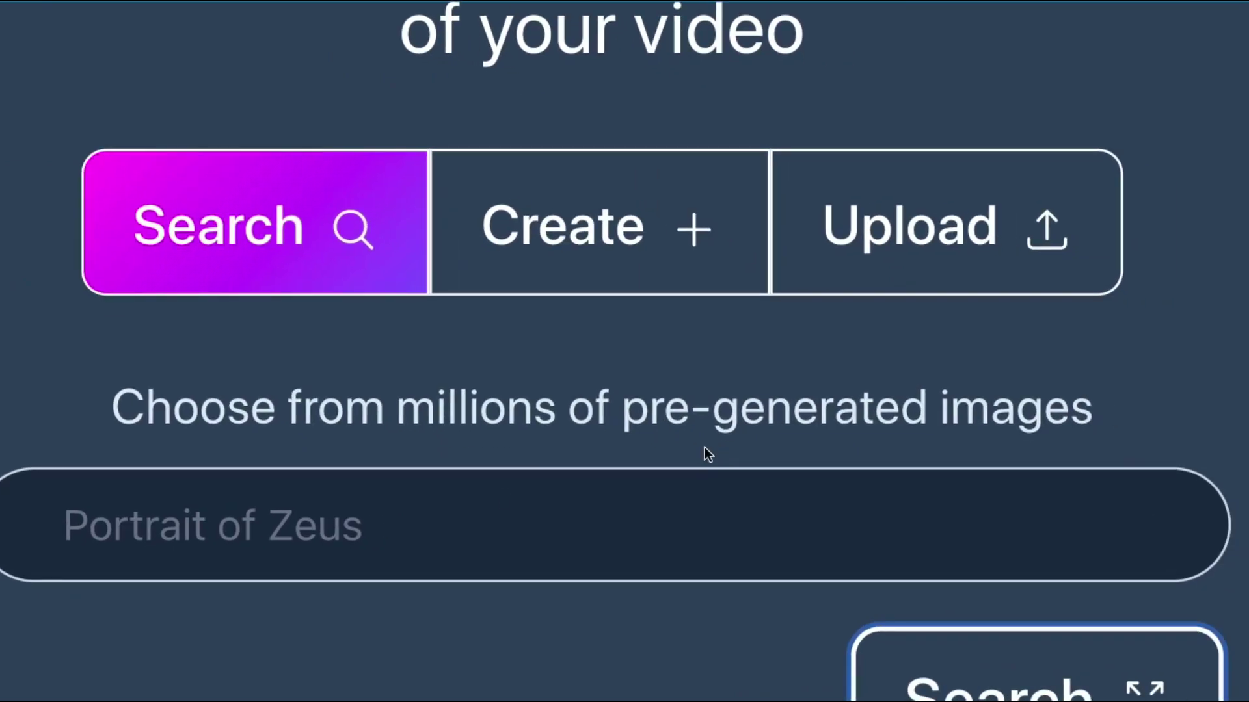
pyautogui.click(375, 504)
pyautogui.click(943, 224)
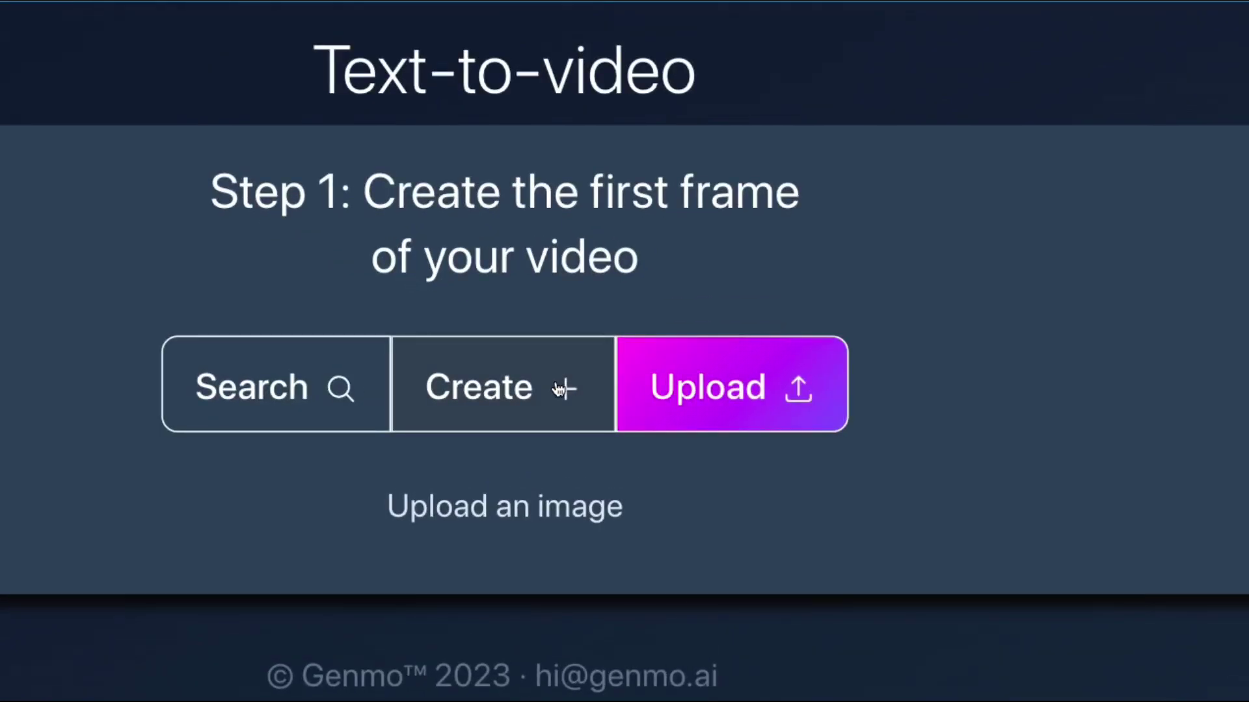
pyautogui.click(558, 388)
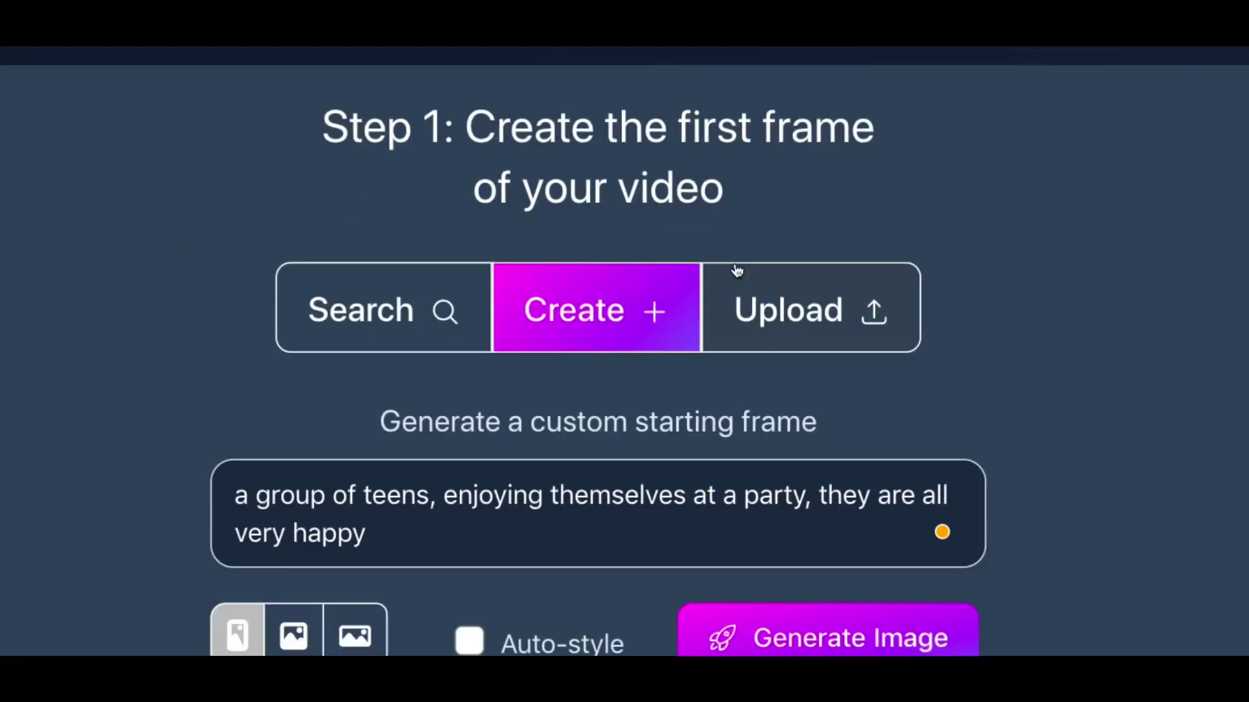
# Scroll down the frame-generation options and pick the square aspect ratio for the first frame
pyautogui.scroll(-1, 675, 228)
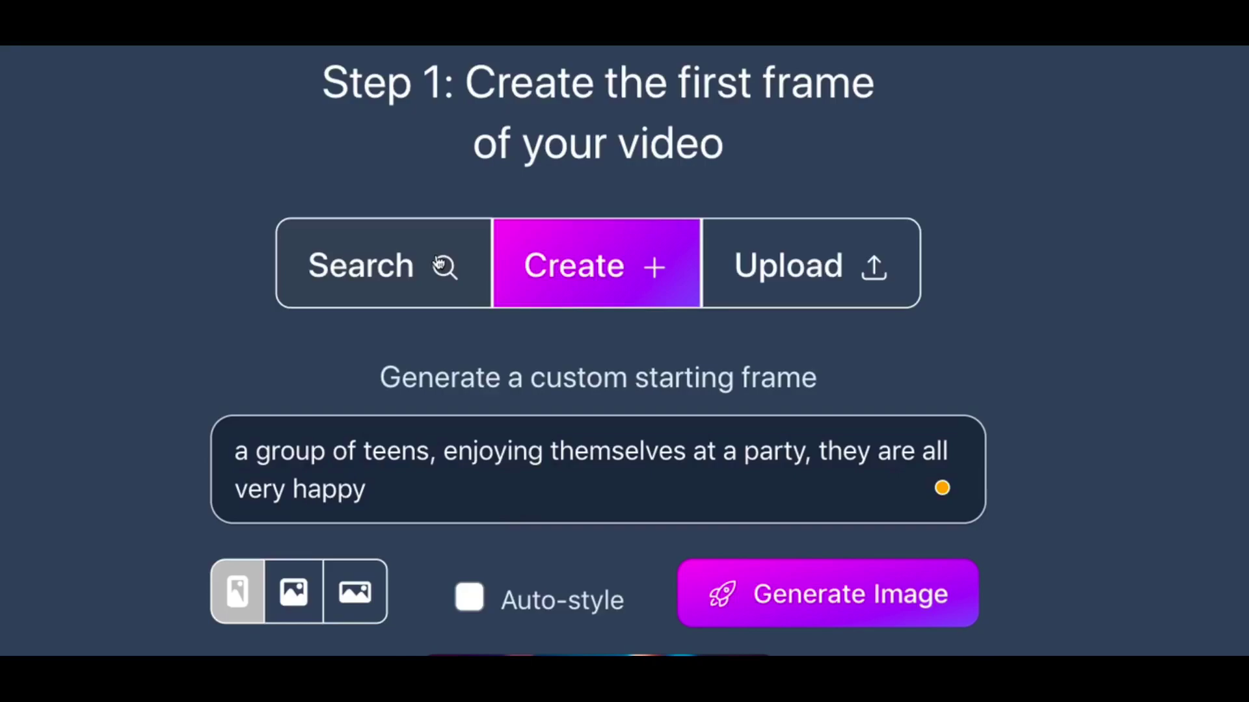
pyautogui.scroll(-8, 440, 264)
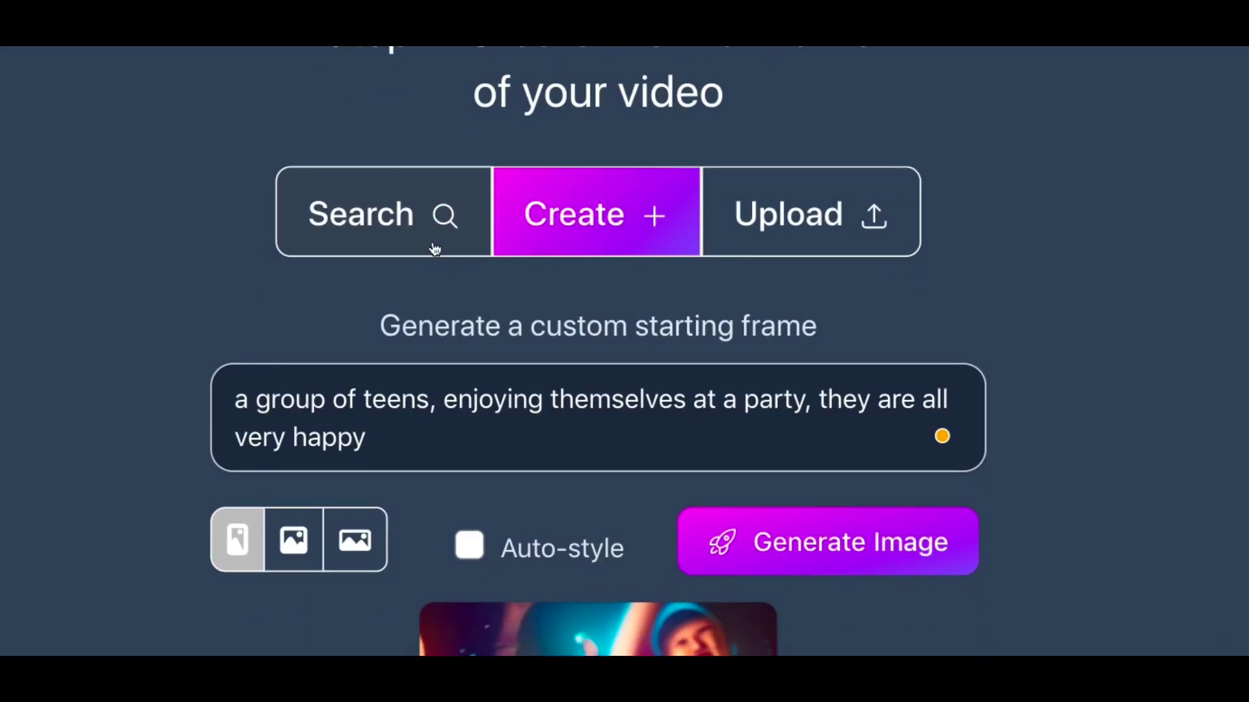
pyautogui.scroll(-1, 294, 120)
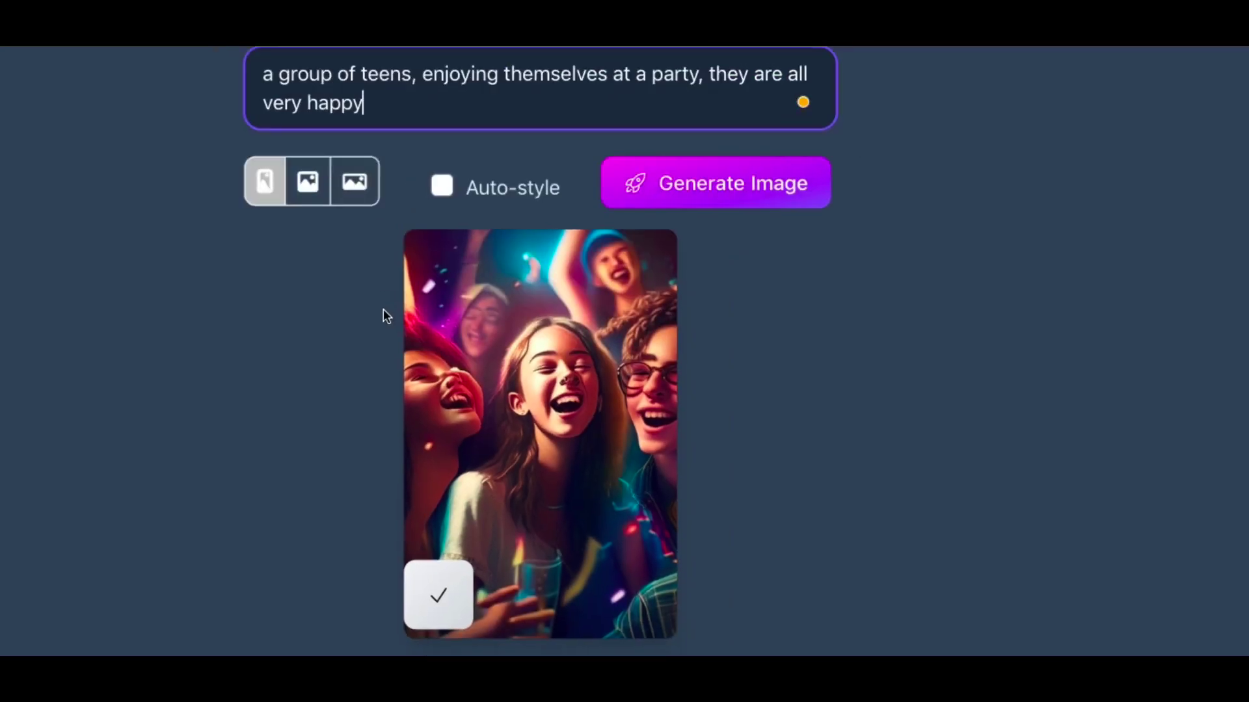
pyautogui.click(300, 195)
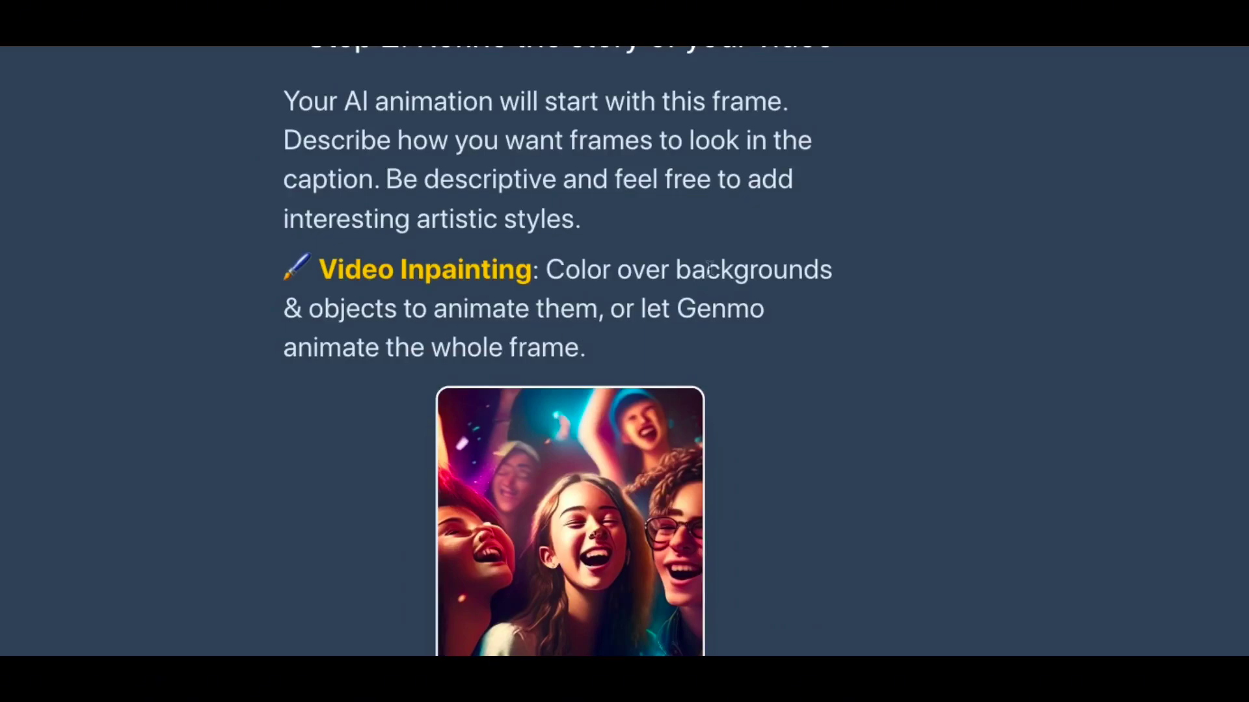
# Add a second caption beginning 'They' and lengthen the video from 7.0 to 8.0 seconds
pyautogui.scroll(-10, 711, 269)
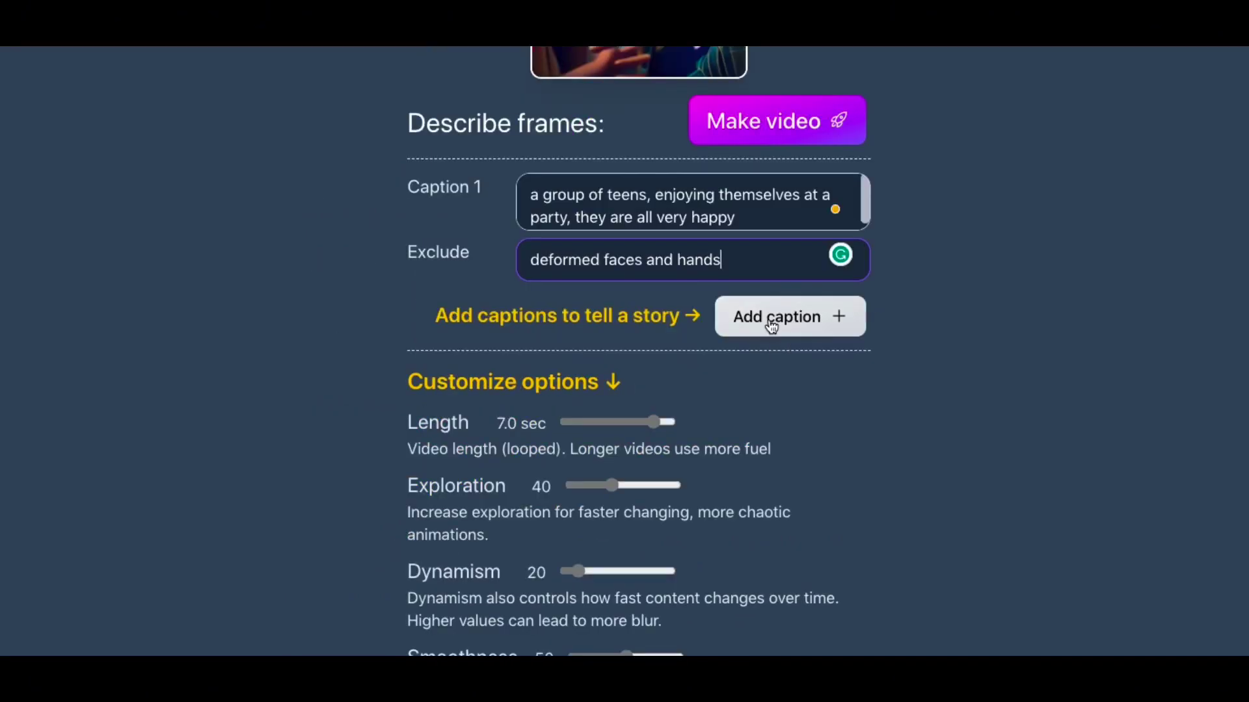
pyautogui.click(771, 325)
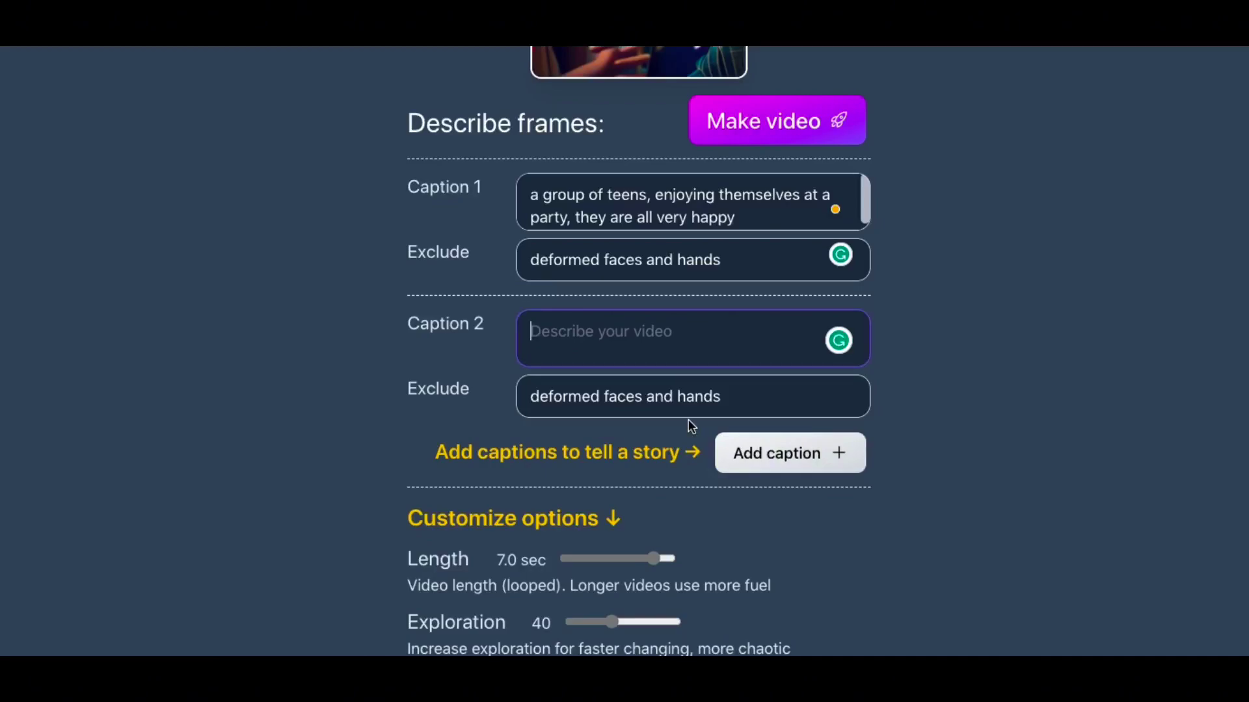
pyautogui.write('They')
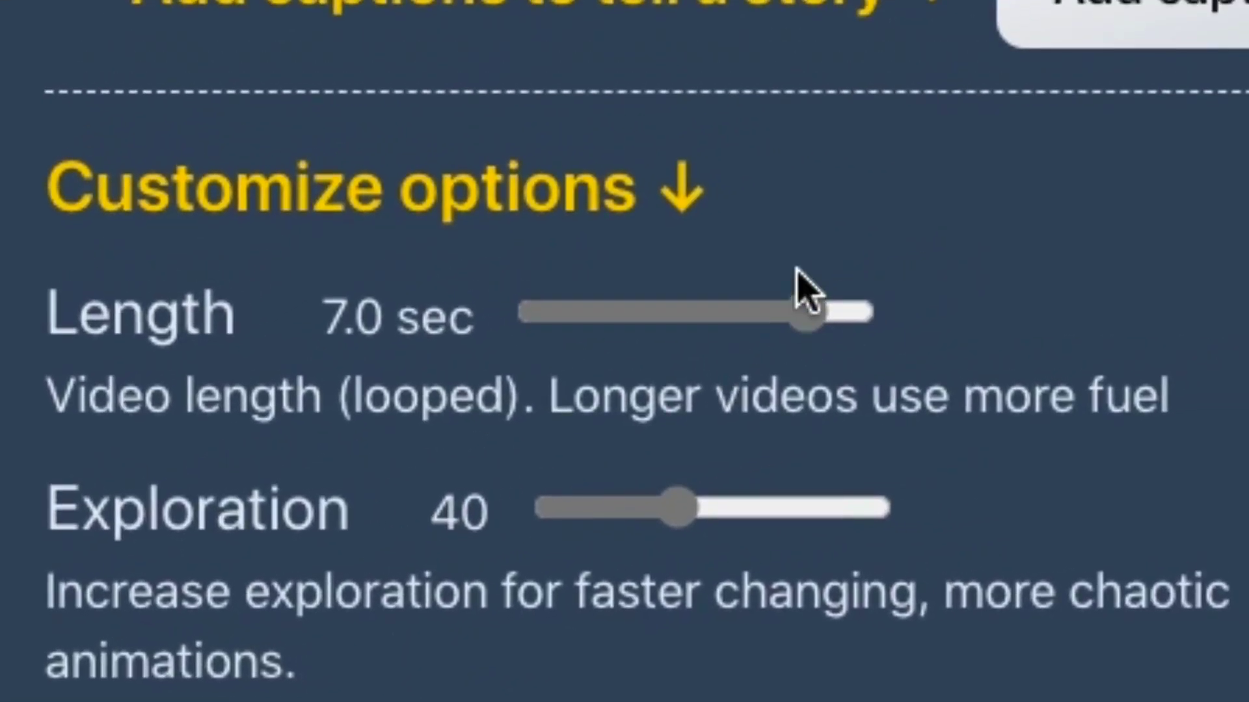
pyautogui.moveTo(798, 269); pyautogui.dragTo(846, 284)
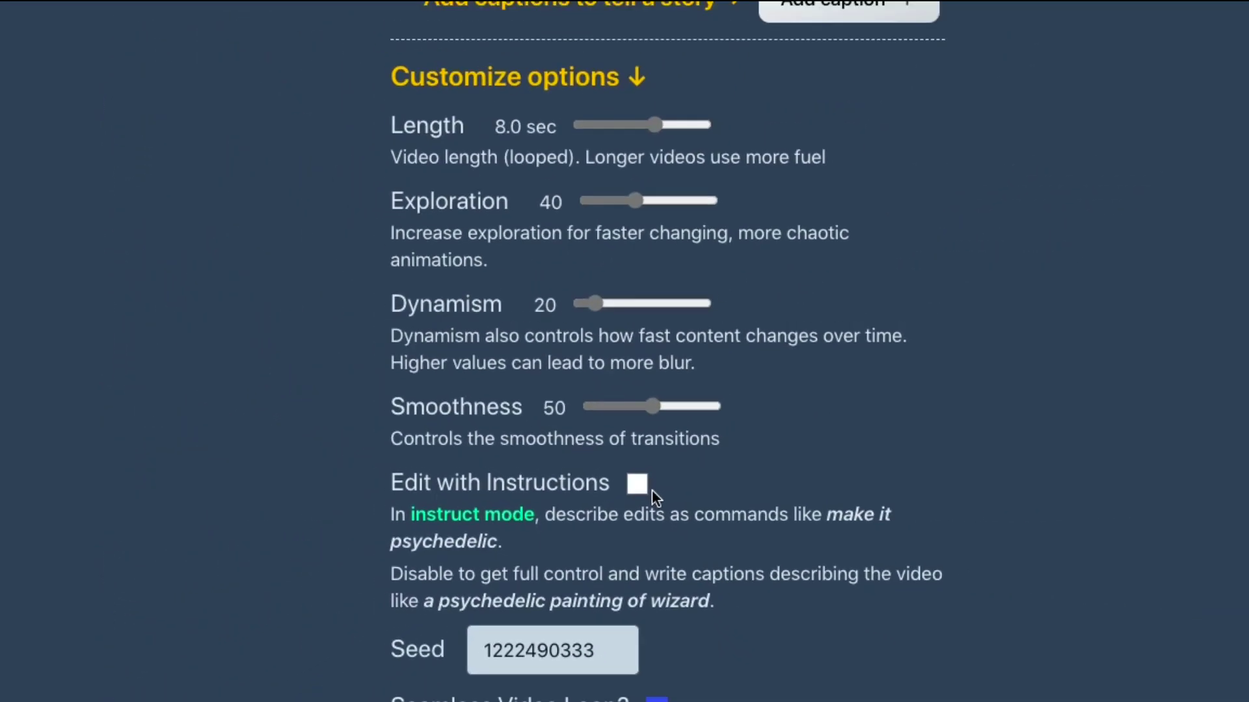
pyautogui.scroll(5, 767, 547)
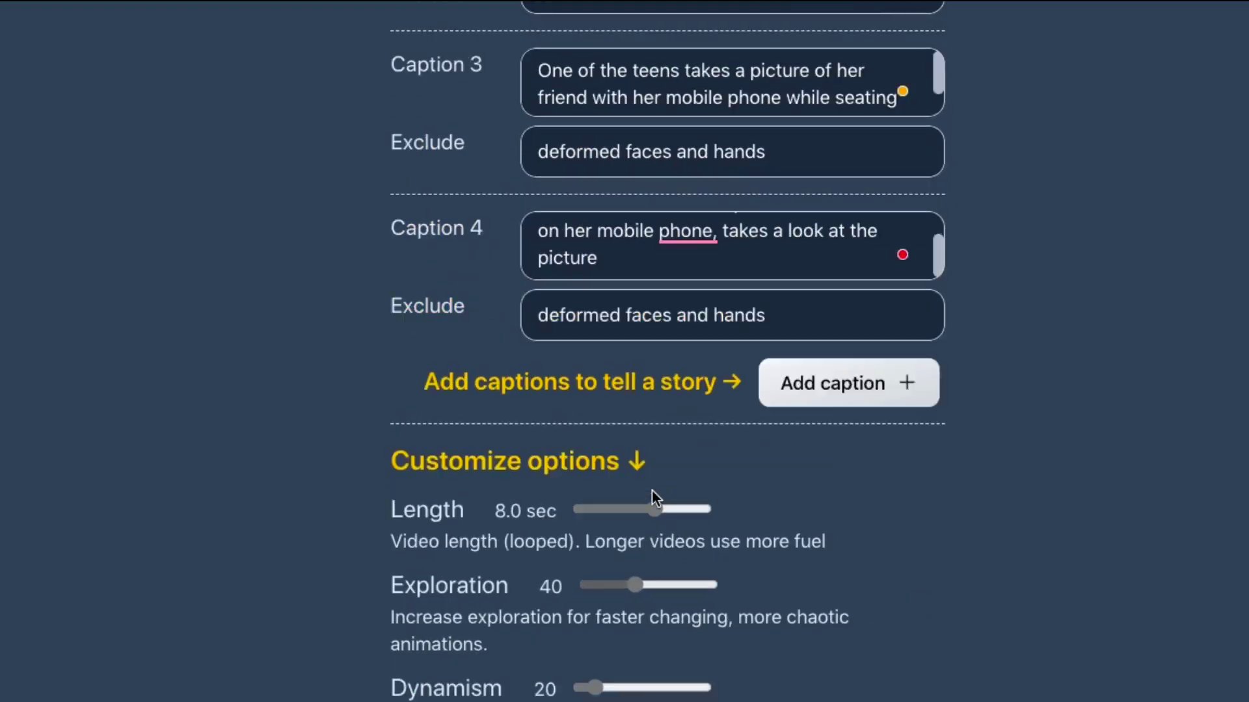
# Remove the stray comma after 'phone' in Caption 4, then launch the video generation
pyautogui.scroll(4, 651, 490)
pyautogui.click(670, 524)
pyautogui.scroll(7, 652, 490)
pyautogui.scroll(-16, 625, 488)
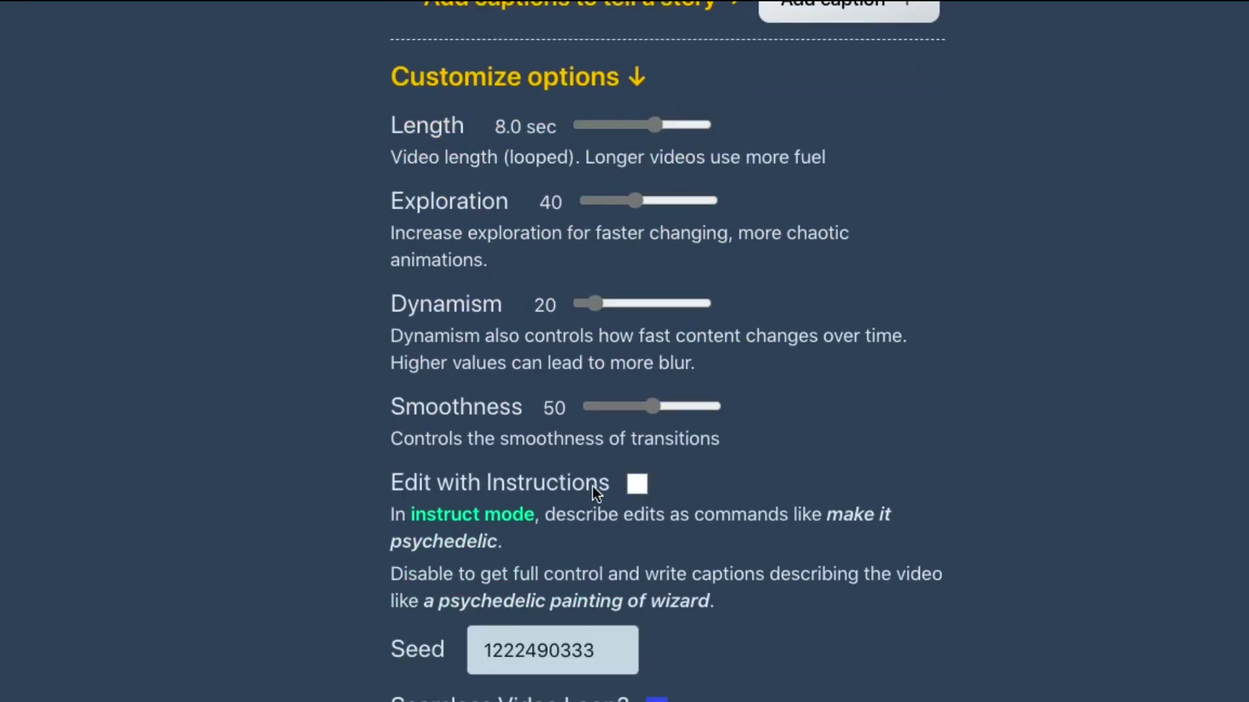
pyautogui.scroll(15, 945, 475)
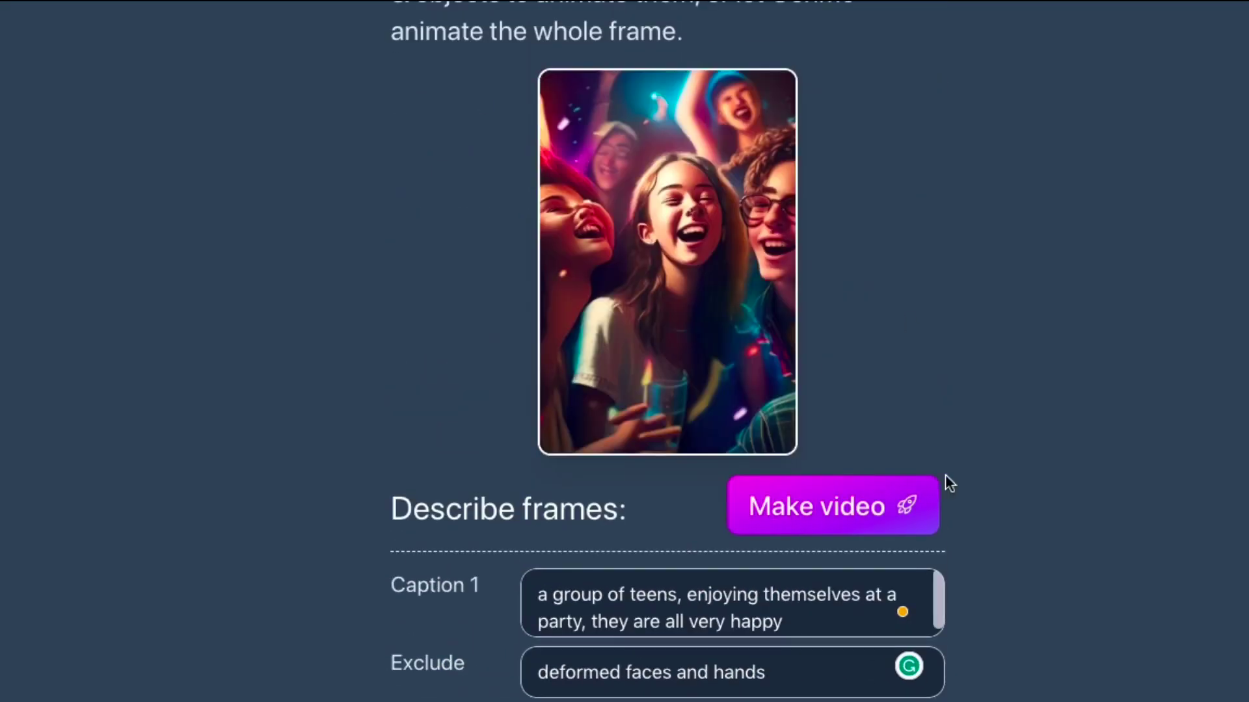
pyautogui.scroll(-1, 876, 516)
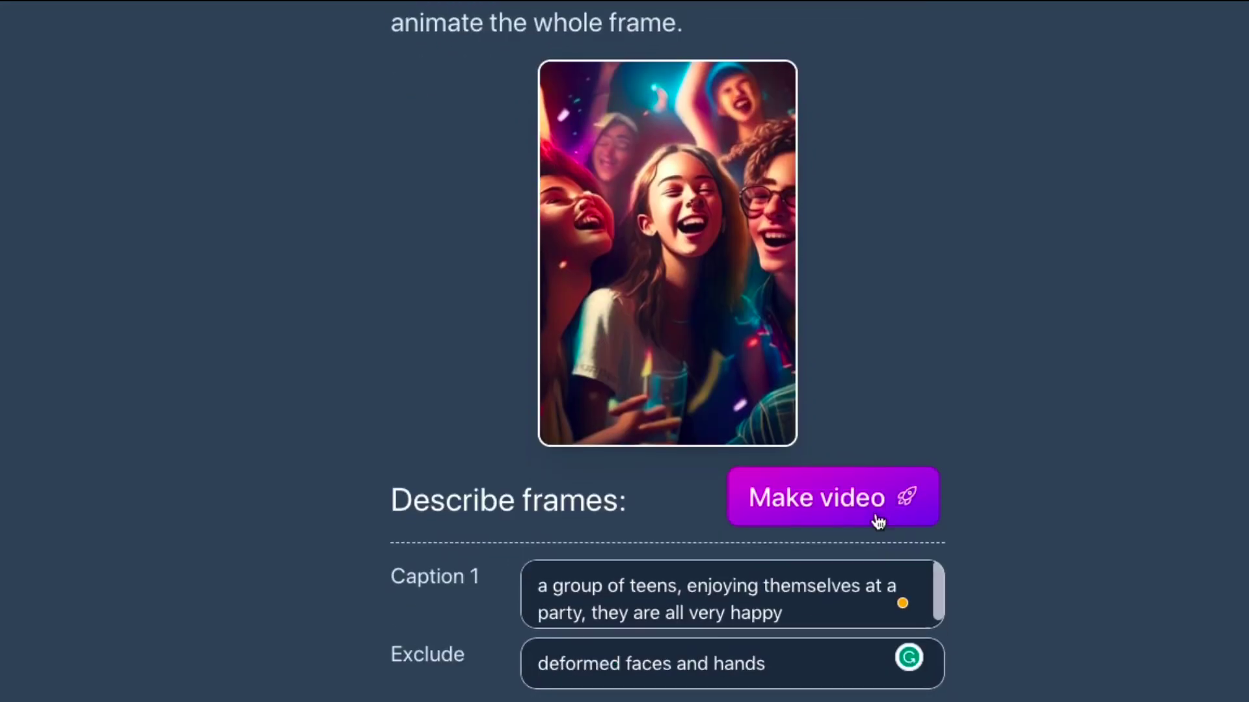
pyautogui.click(876, 513)
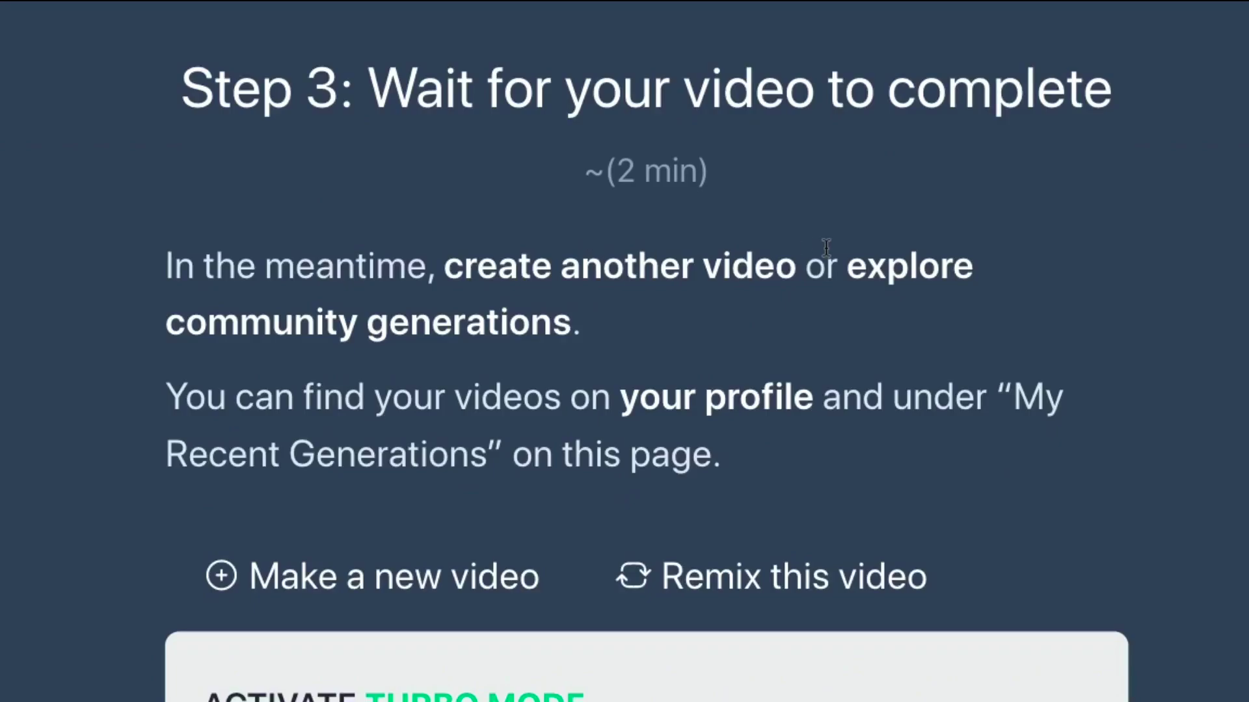
# Scroll down the Generation page to see the party video's prompts, seed 411137396 and 768x512 settings
pyautogui.scroll(-10, 443, 403)
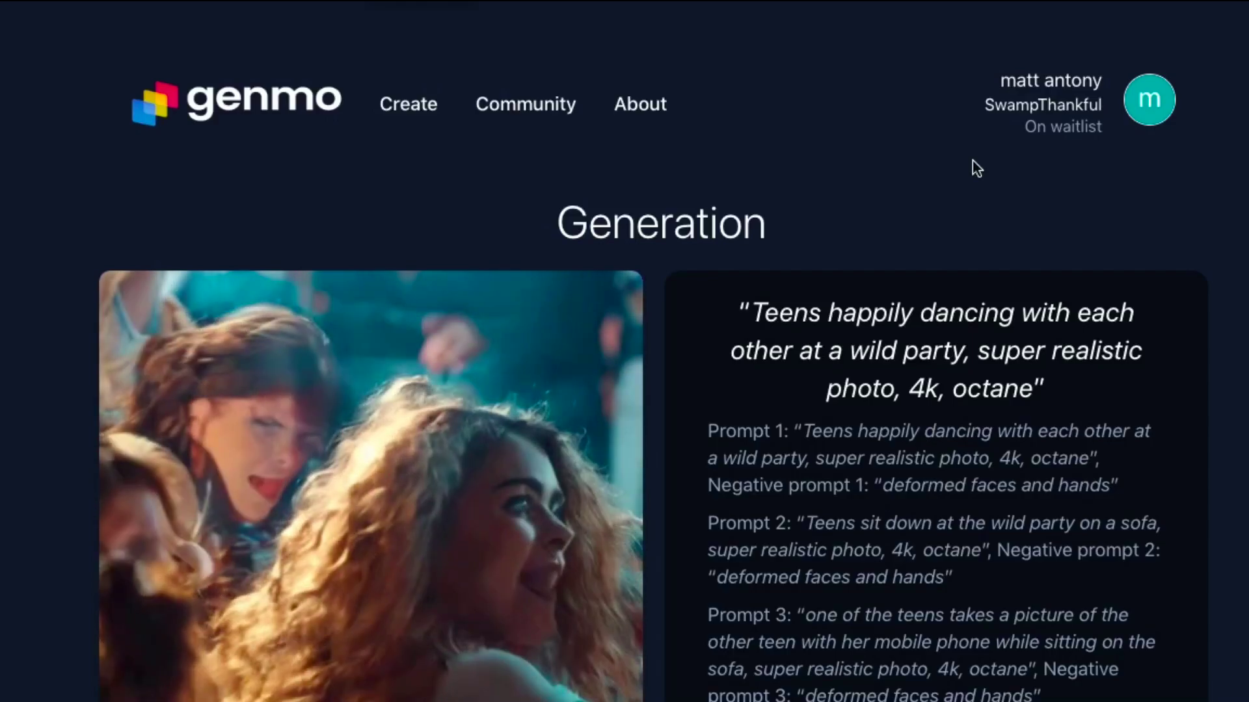
pyautogui.scroll(-1, 1124, 246)
pyautogui.scroll(-3, 1124, 246)
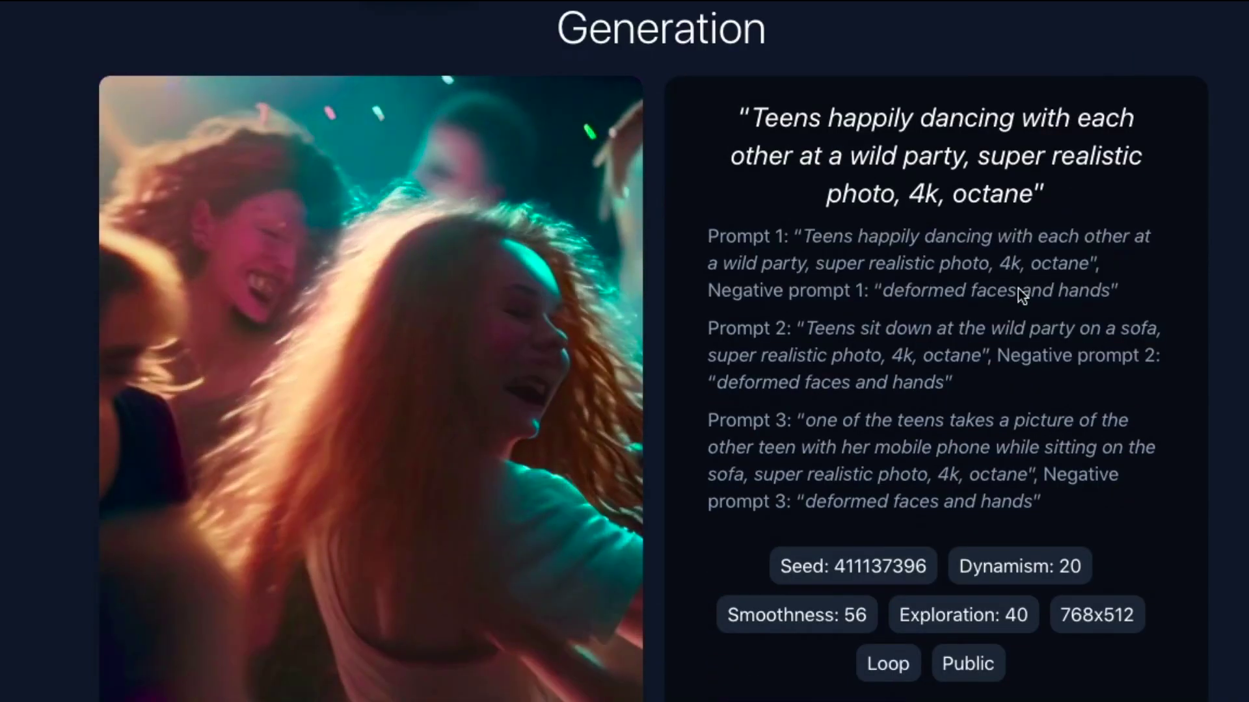
pyautogui.scroll(-1, 459, 275)
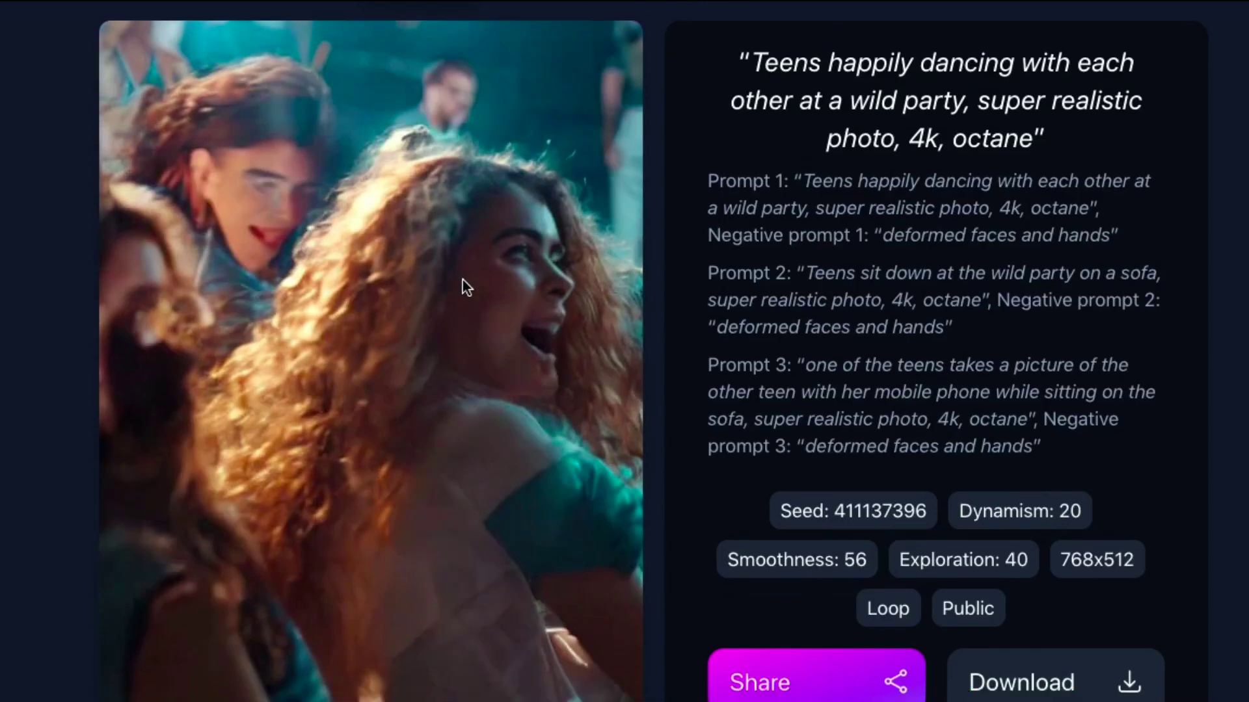